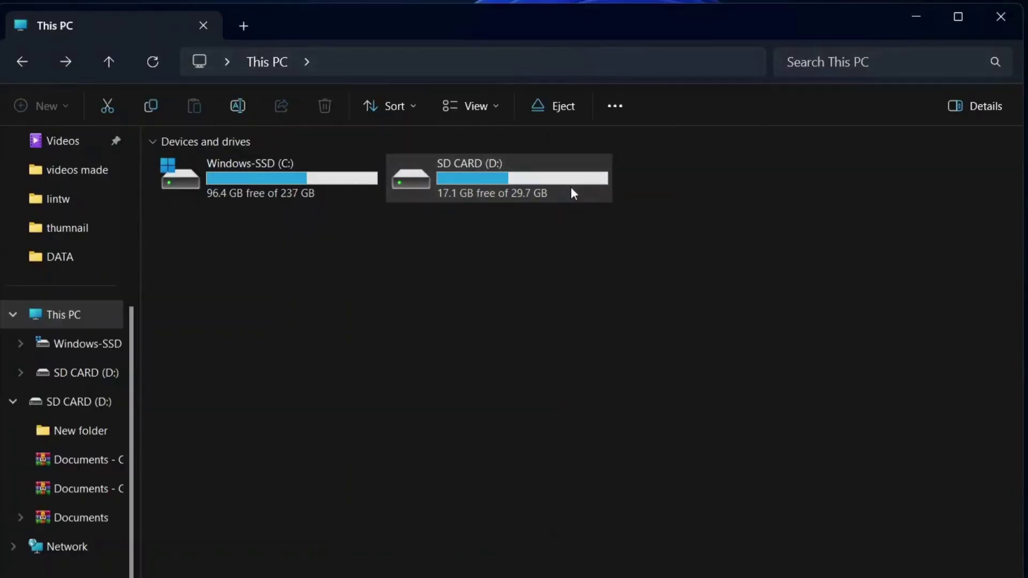
# Format the SD CARD (D:) drive from File Explorer using the exFAT file system.
pyautogui.rightClick(571, 187)
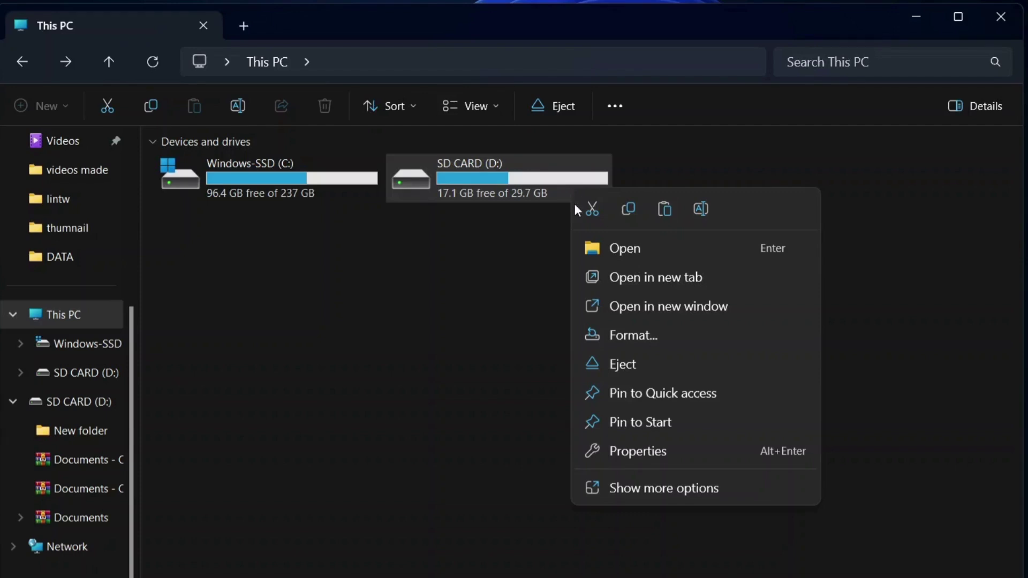
pyautogui.click(633, 335)
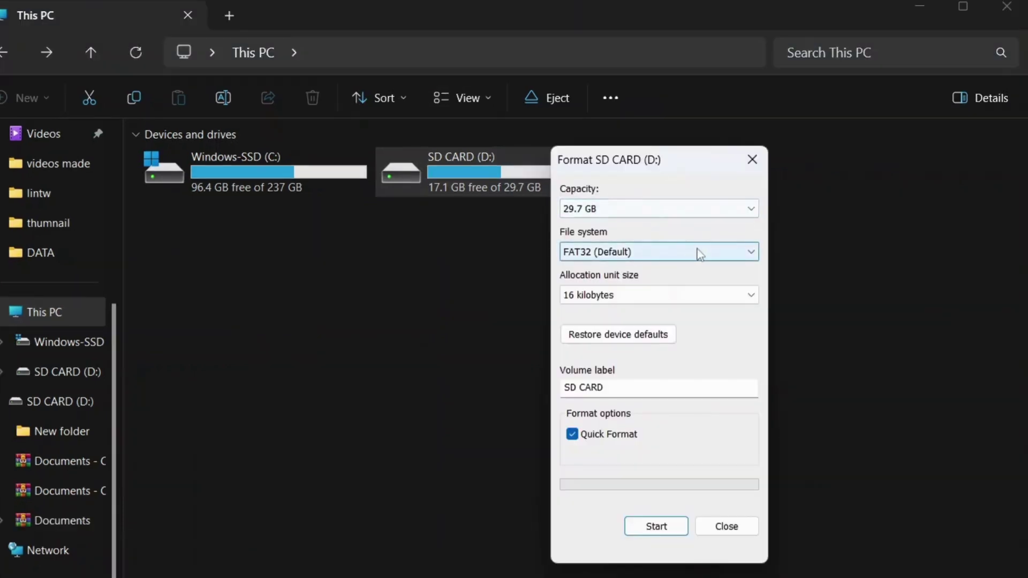
pyautogui.click(693, 253)
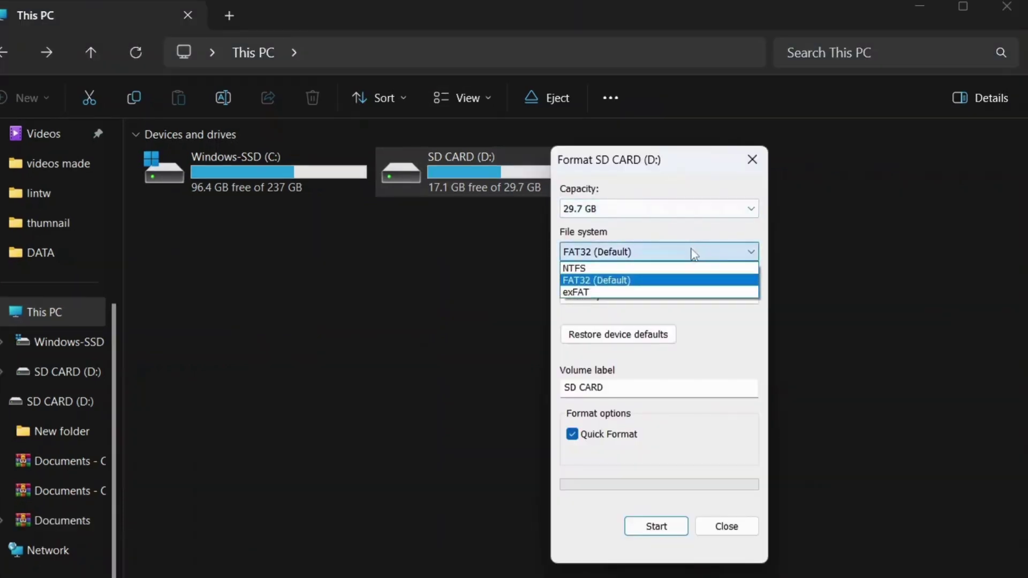
pyautogui.click(643, 292)
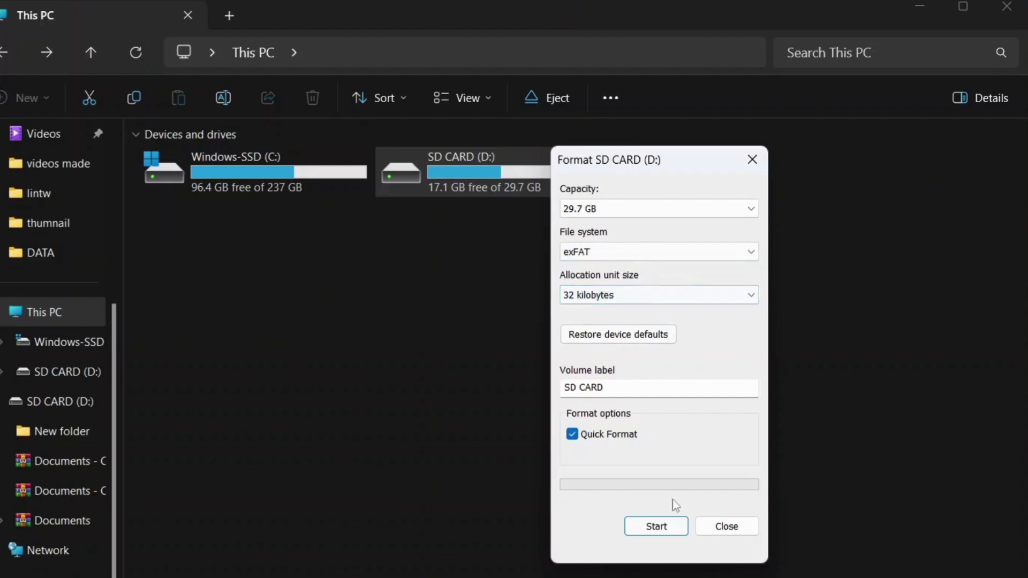
pyautogui.click(657, 526)
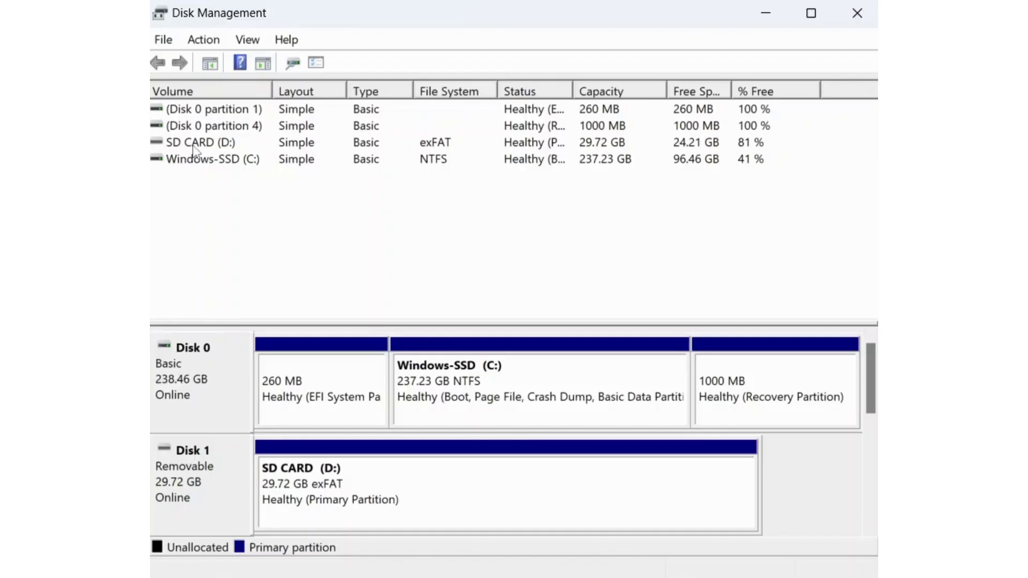
# Reformat the SD CARD volume as FAT32 in Disk Management, then launch System Configuration via msconfig.
pyautogui.rightClick(196, 144)
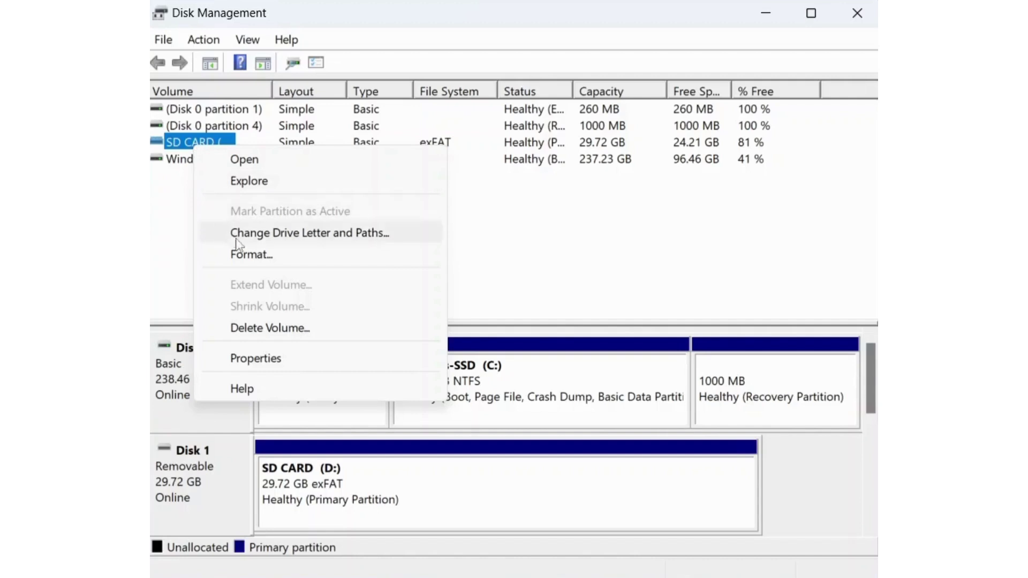
pyautogui.click(251, 254)
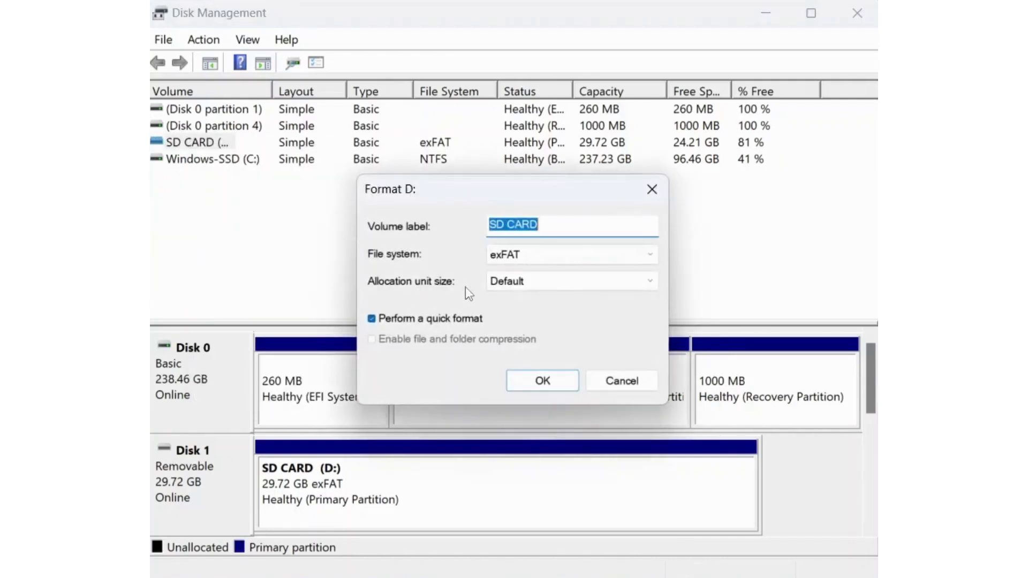
pyautogui.click(504, 255)
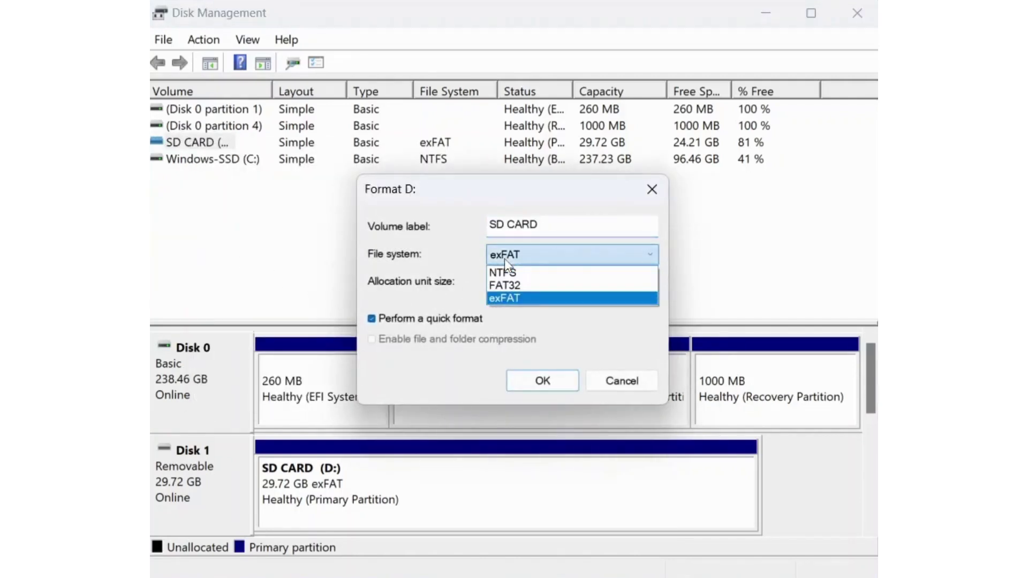
pyautogui.click(506, 286)
pyautogui.click(542, 381)
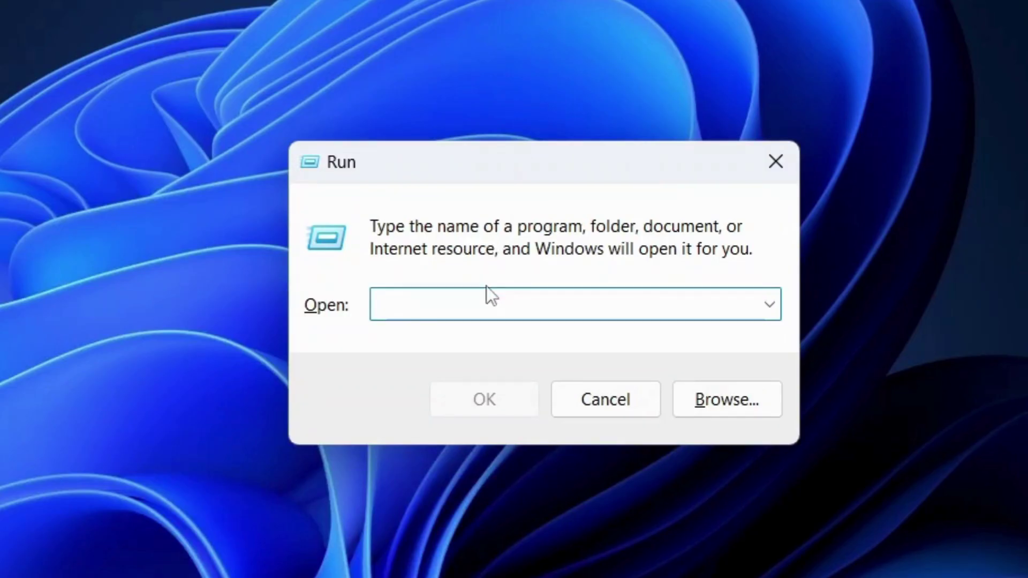
pyautogui.click(487, 301)
pyautogui.write('msconfig')
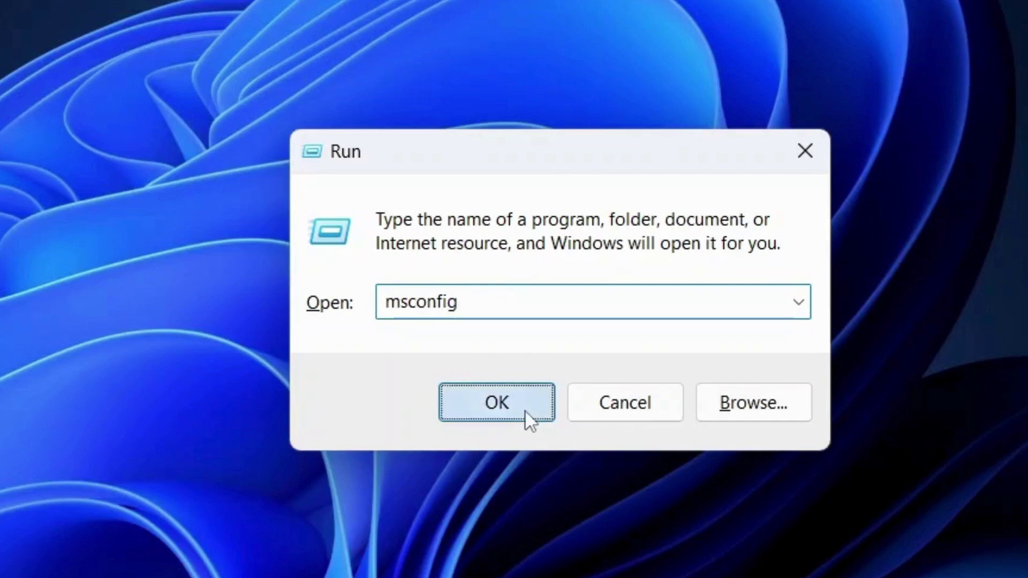
pyautogui.click(529, 417)
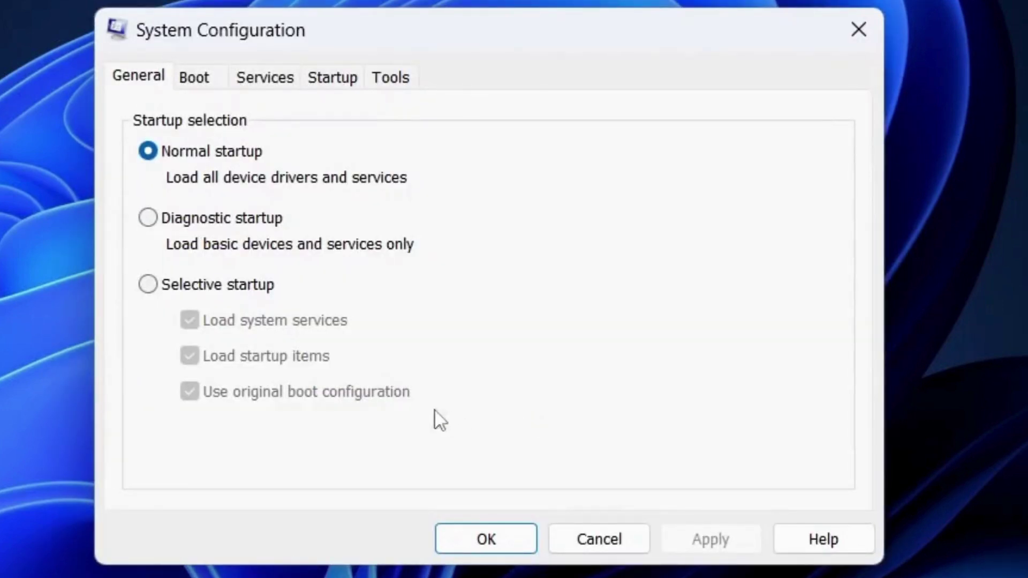
# Uncheck the Microsoft Edge Update services on the Services tab and apply the change.
pyautogui.click(265, 77)
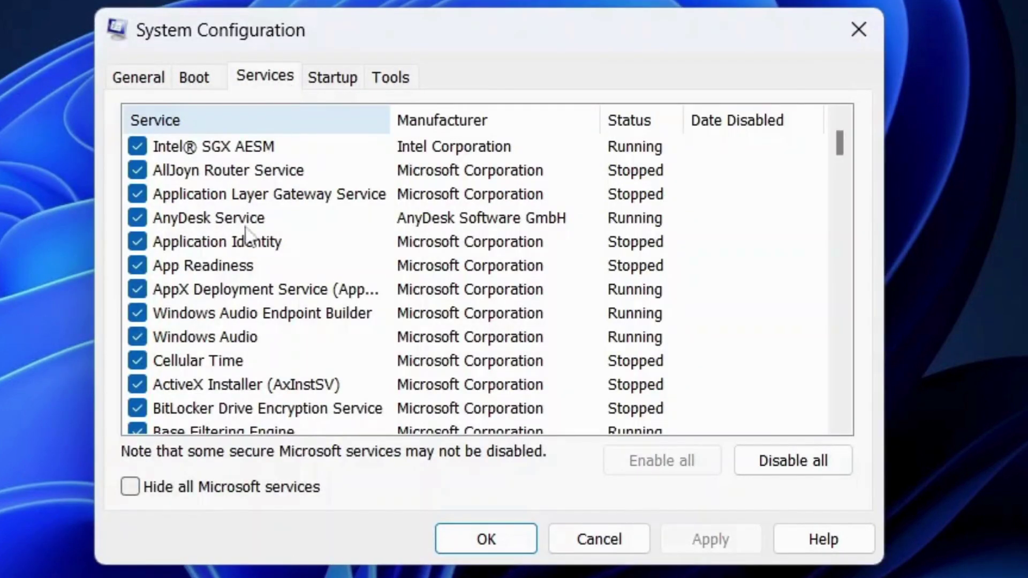
pyautogui.scroll(-5, 241, 290)
pyautogui.scroll(-3, 234, 296)
pyautogui.scroll(-6, 233, 296)
pyautogui.scroll(-3, 233, 296)
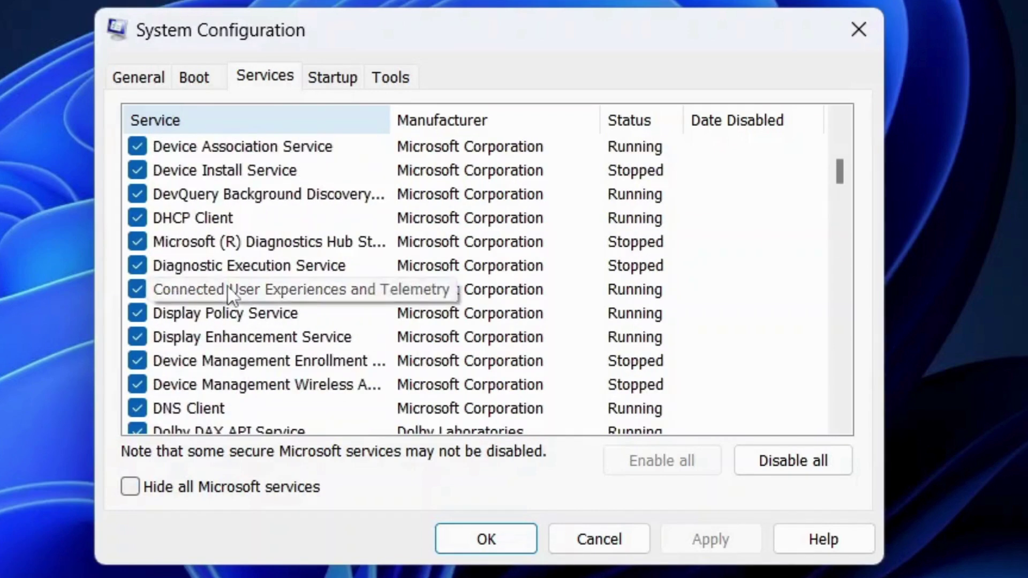
pyautogui.click(136, 242)
pyautogui.scroll(-6, 143, 256)
pyautogui.scroll(-6, 143, 255)
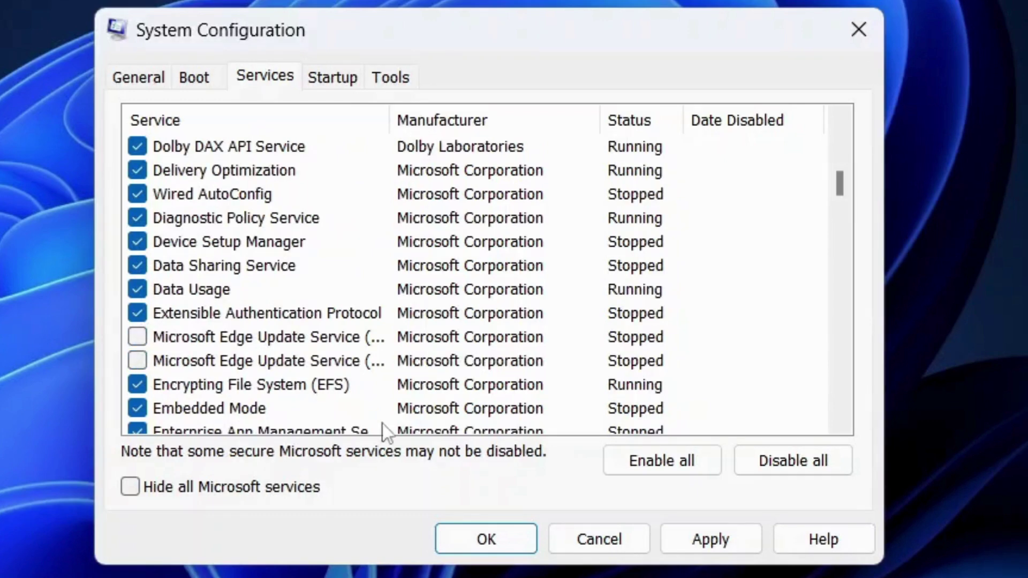
pyautogui.click(705, 546)
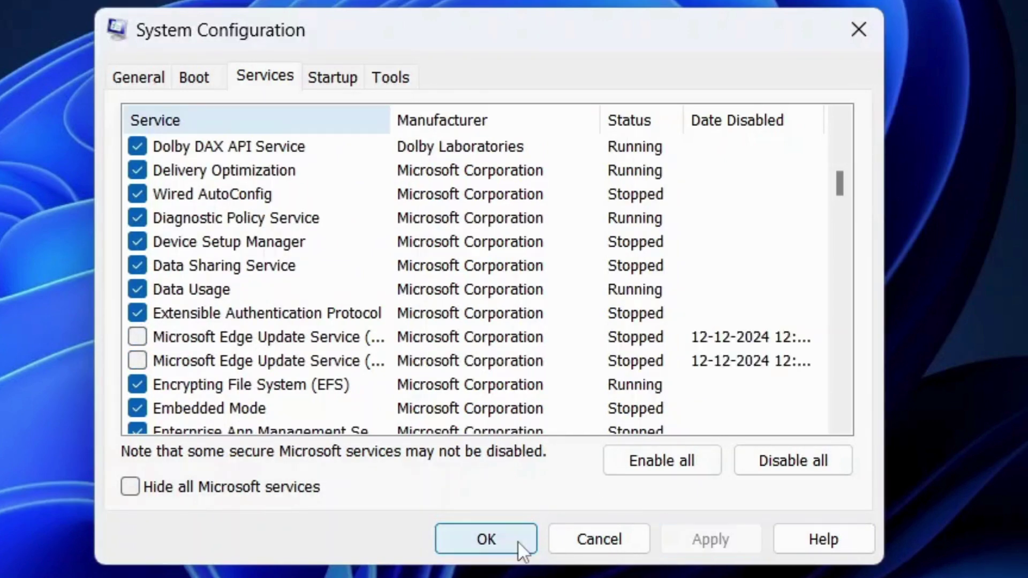